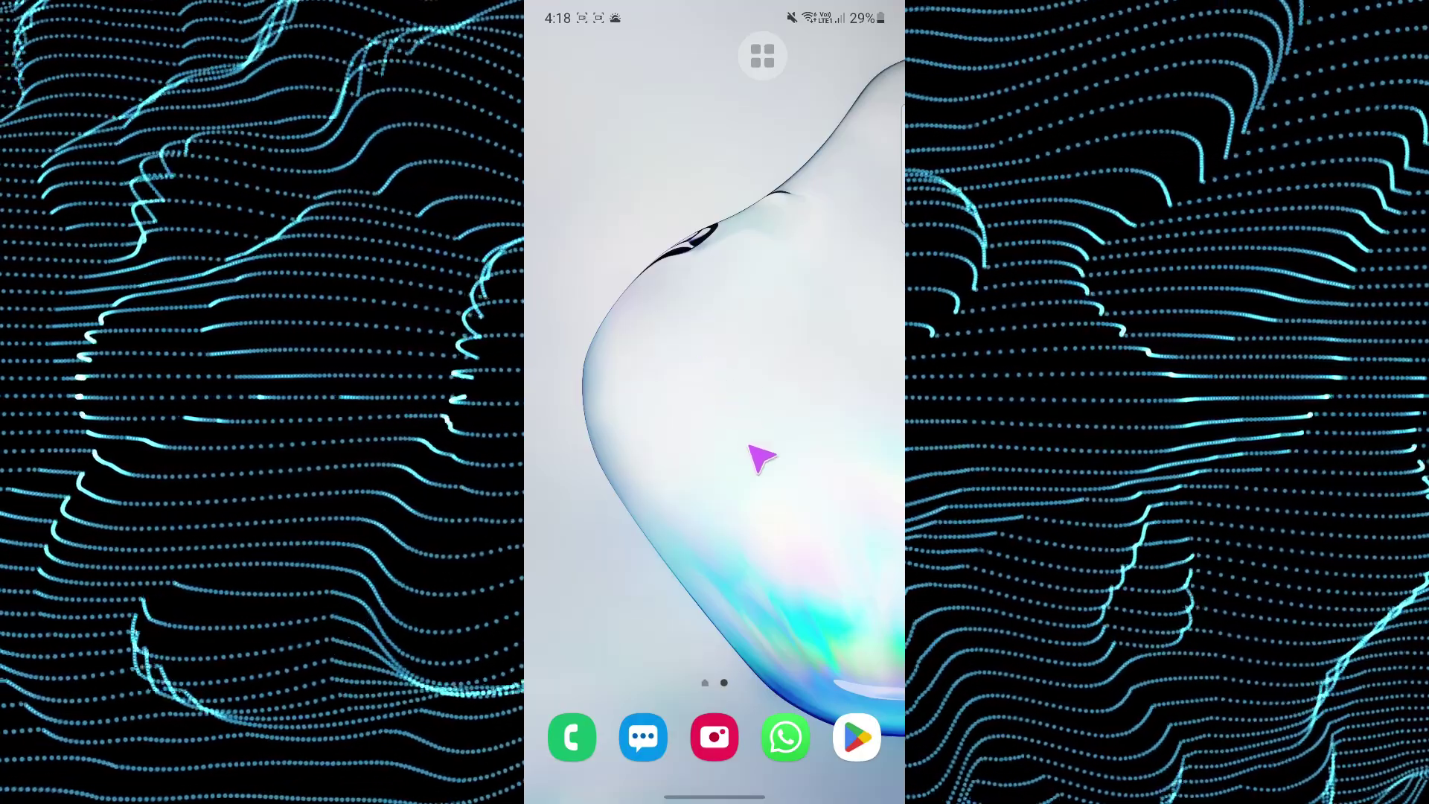
Step: Open the app drawer and browse to the page showing the Zalando icon
left_click_drag(791, 591, 770, 403)
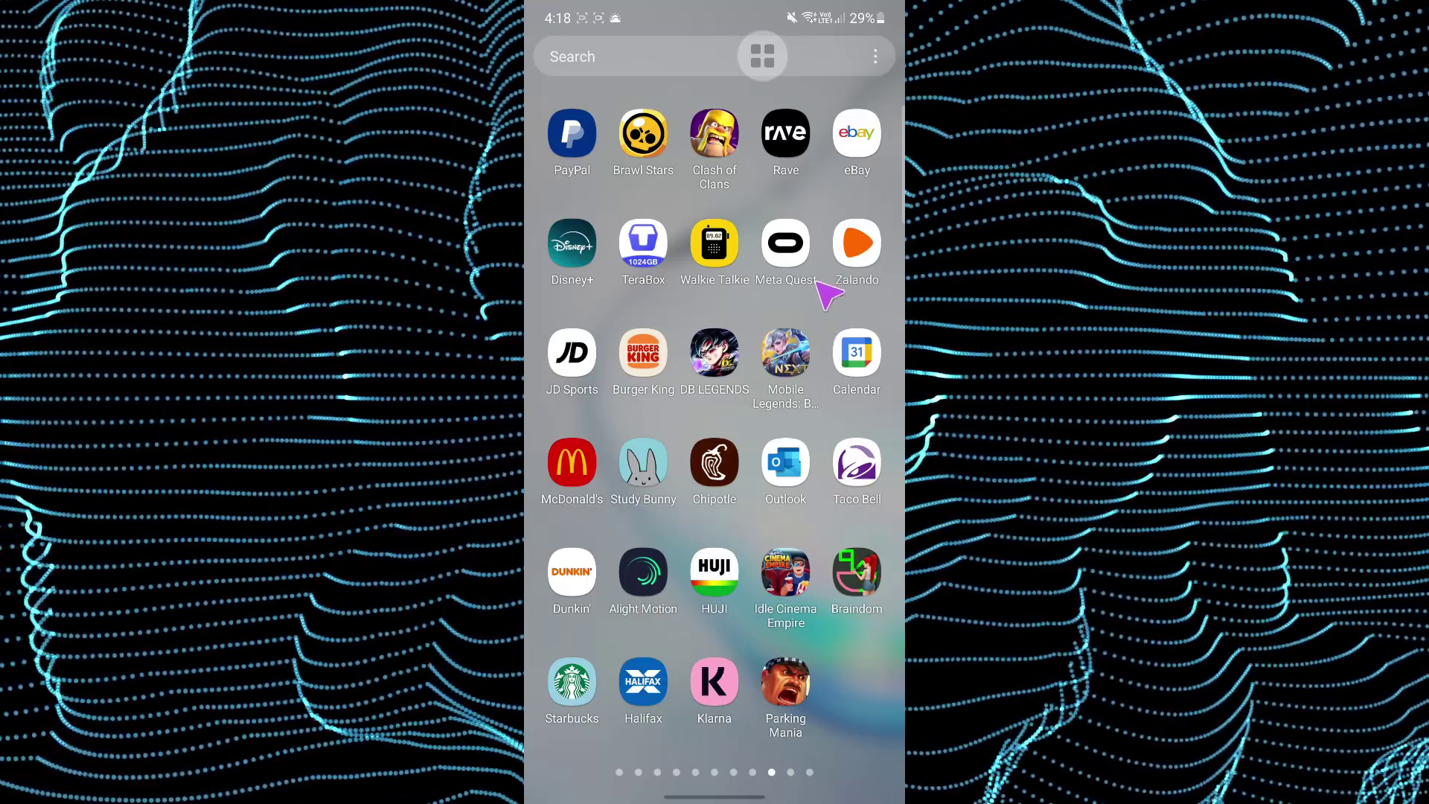
mouse_move(748, 441)
left_mouse_down()
mouse_move(849, 447)
mouse_move(670, 447)
left_mouse_up()
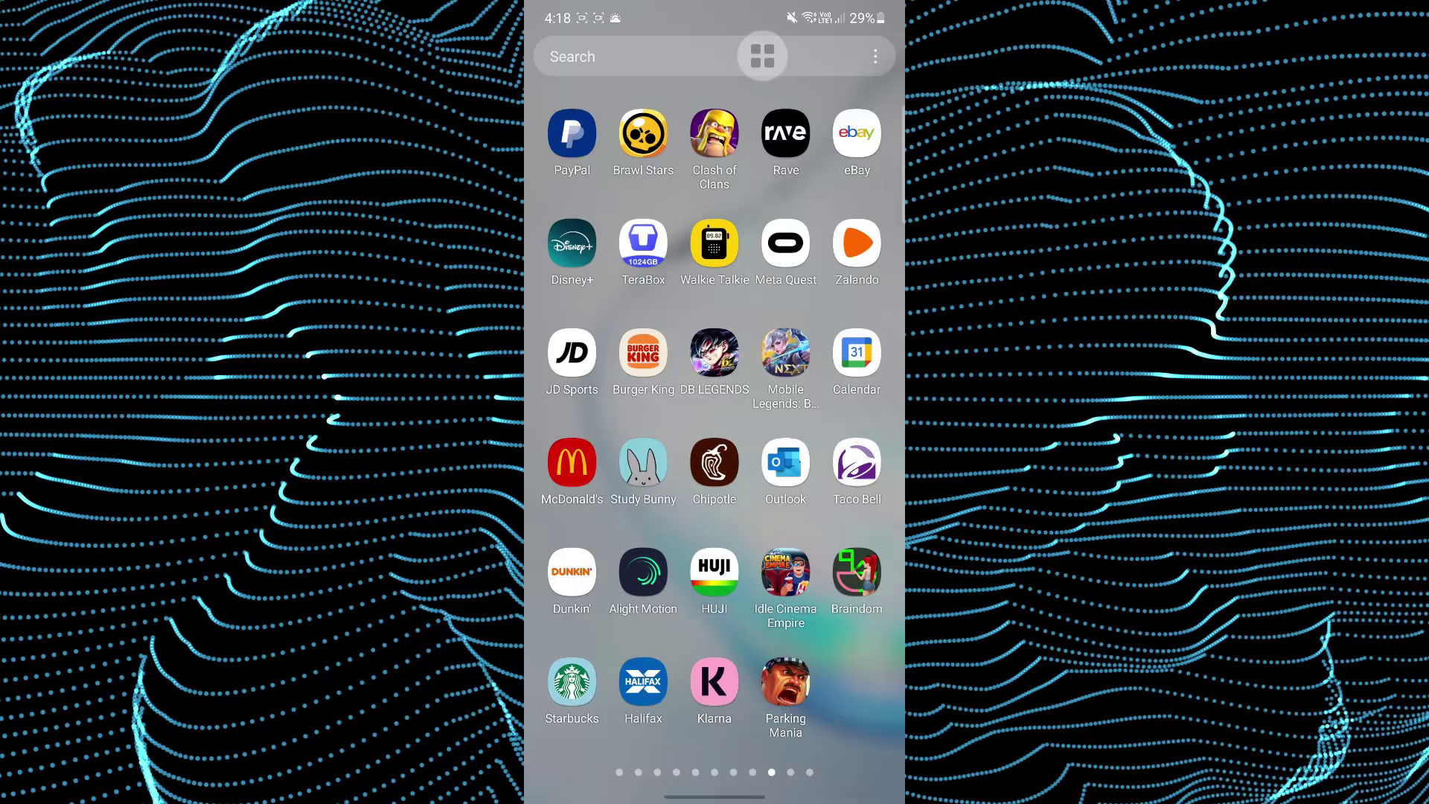
Step: Launch Zalando and go to the Your Account page via the profile icon
left_click(784, 462)
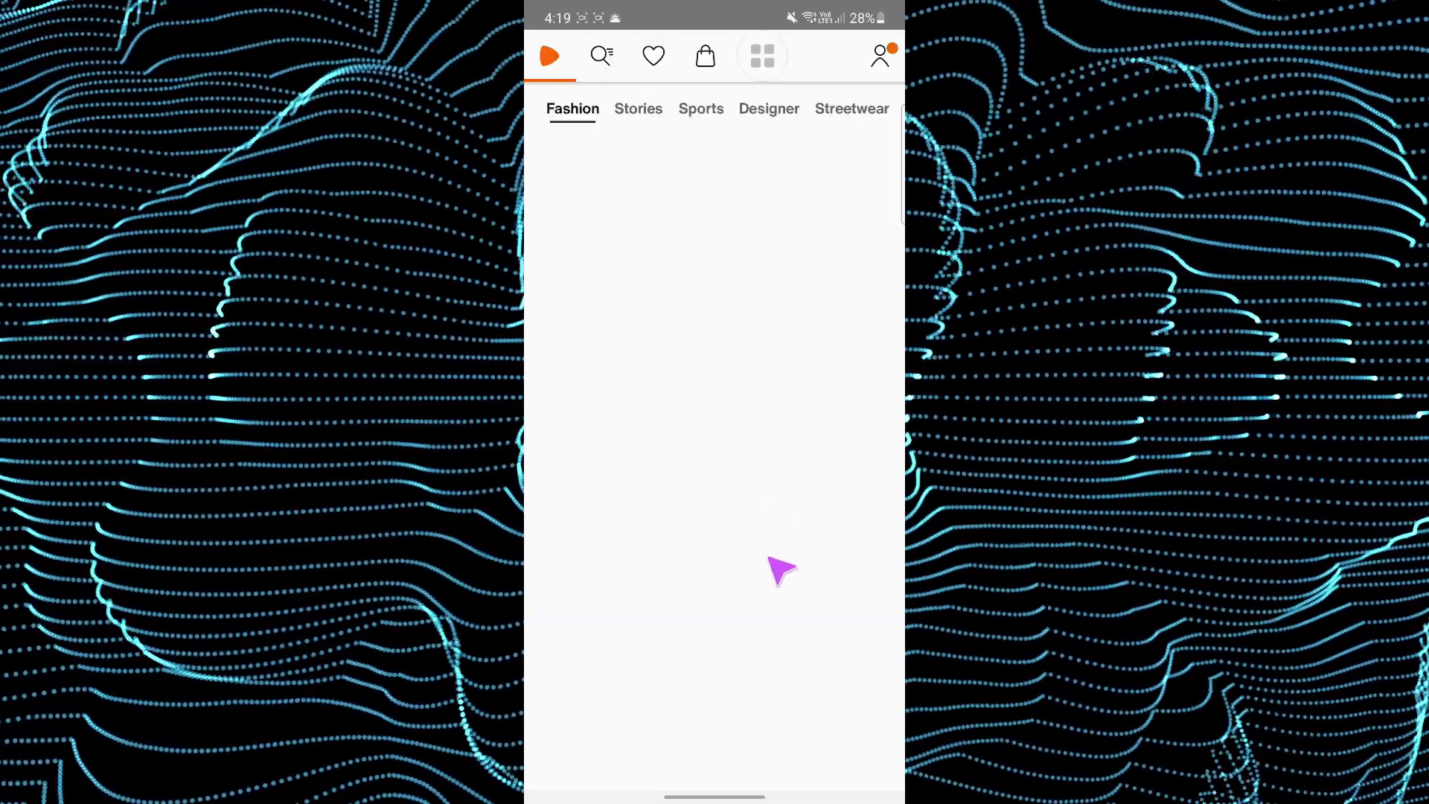
left_click(883, 55)
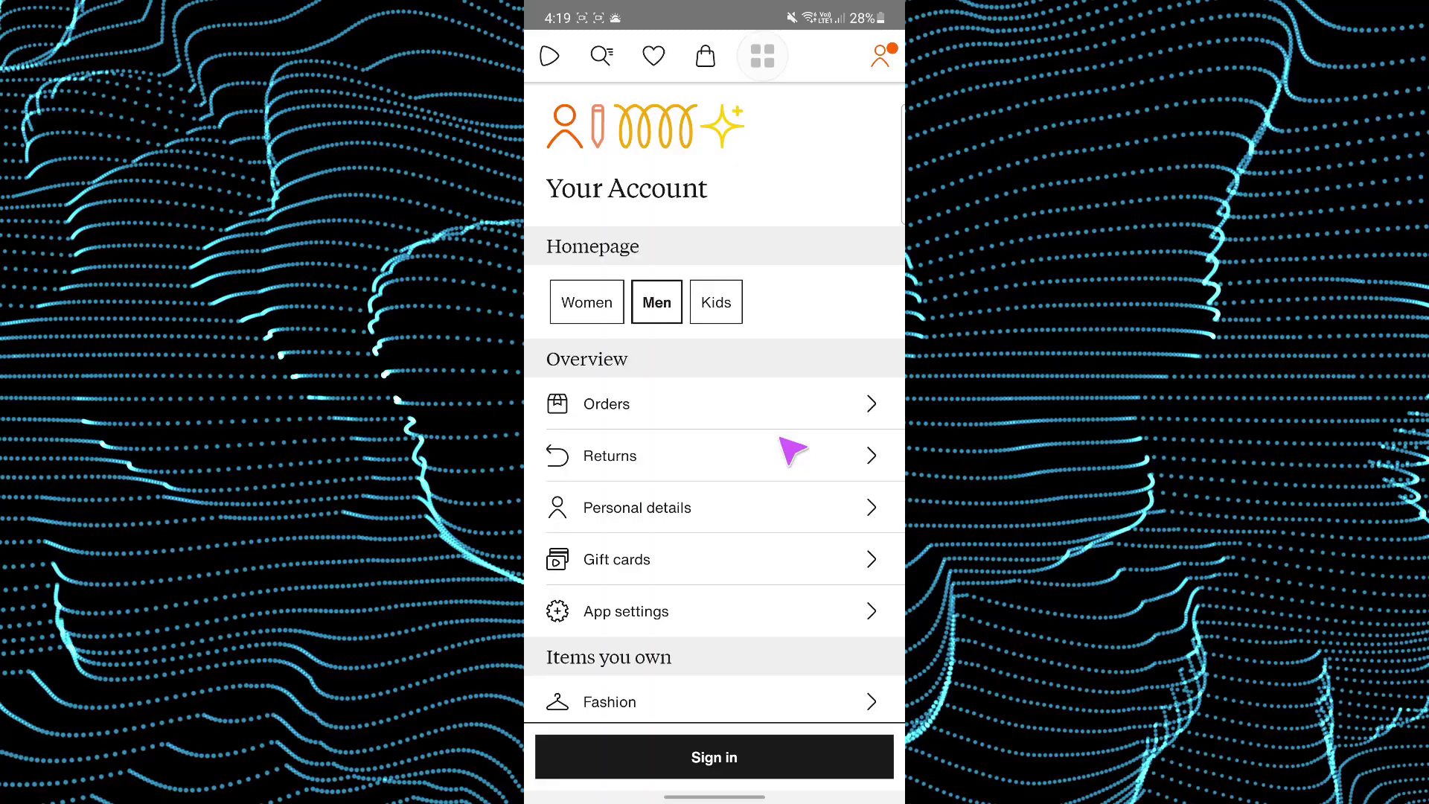
Step: Open App settings, then the Change country list from the United Kingdom row
left_click(688, 621)
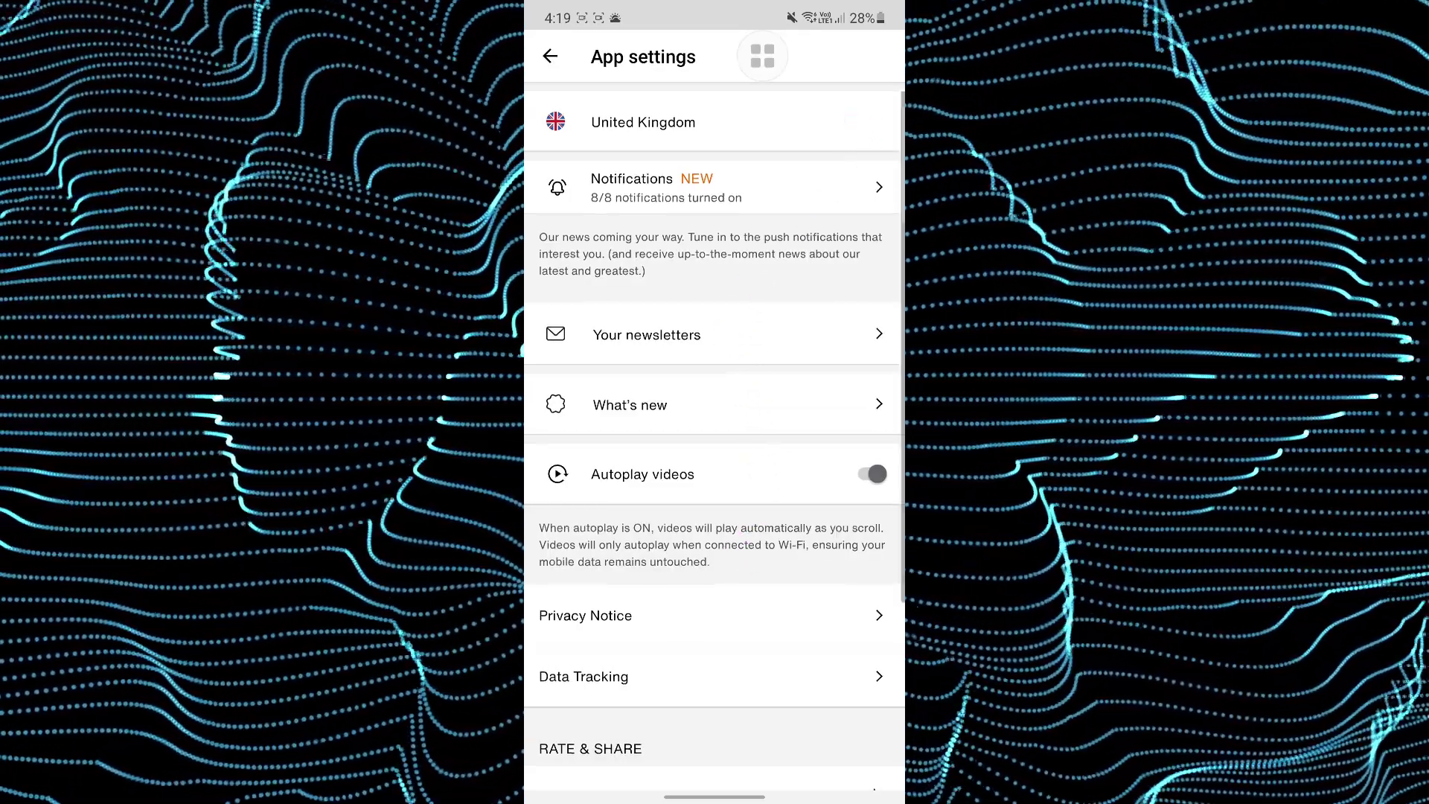
left_click(852, 139)
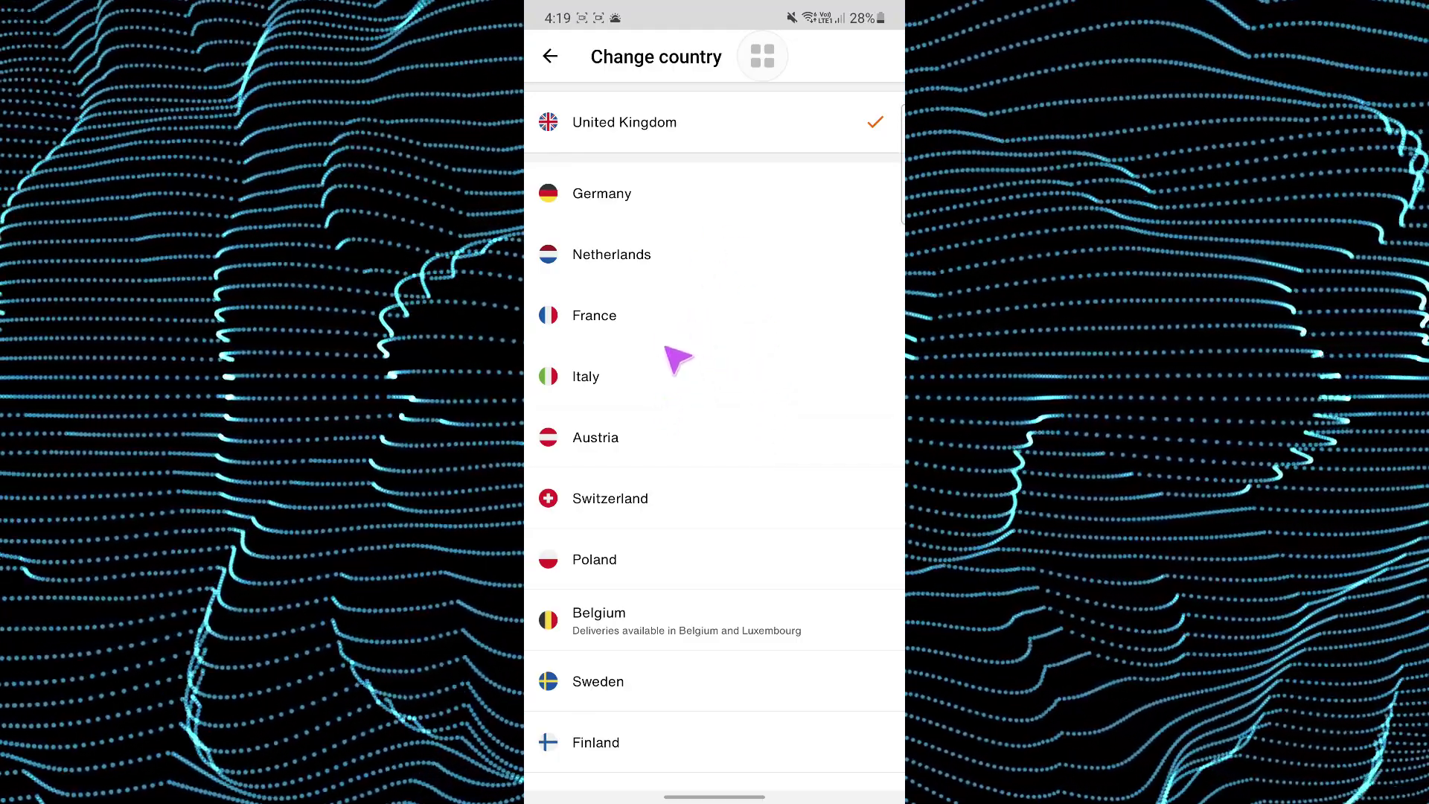
left_click(625, 380)
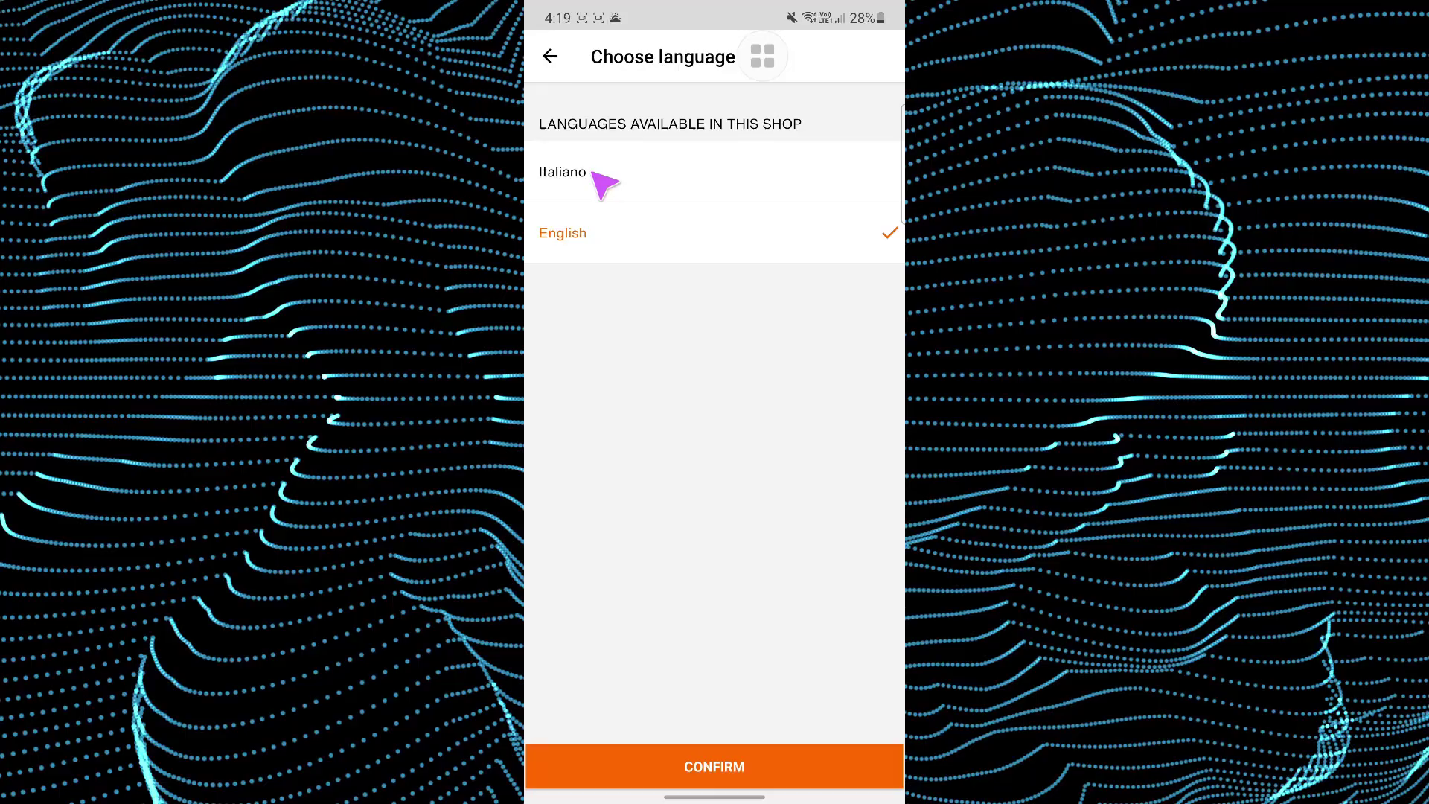
left_click(550, 56)
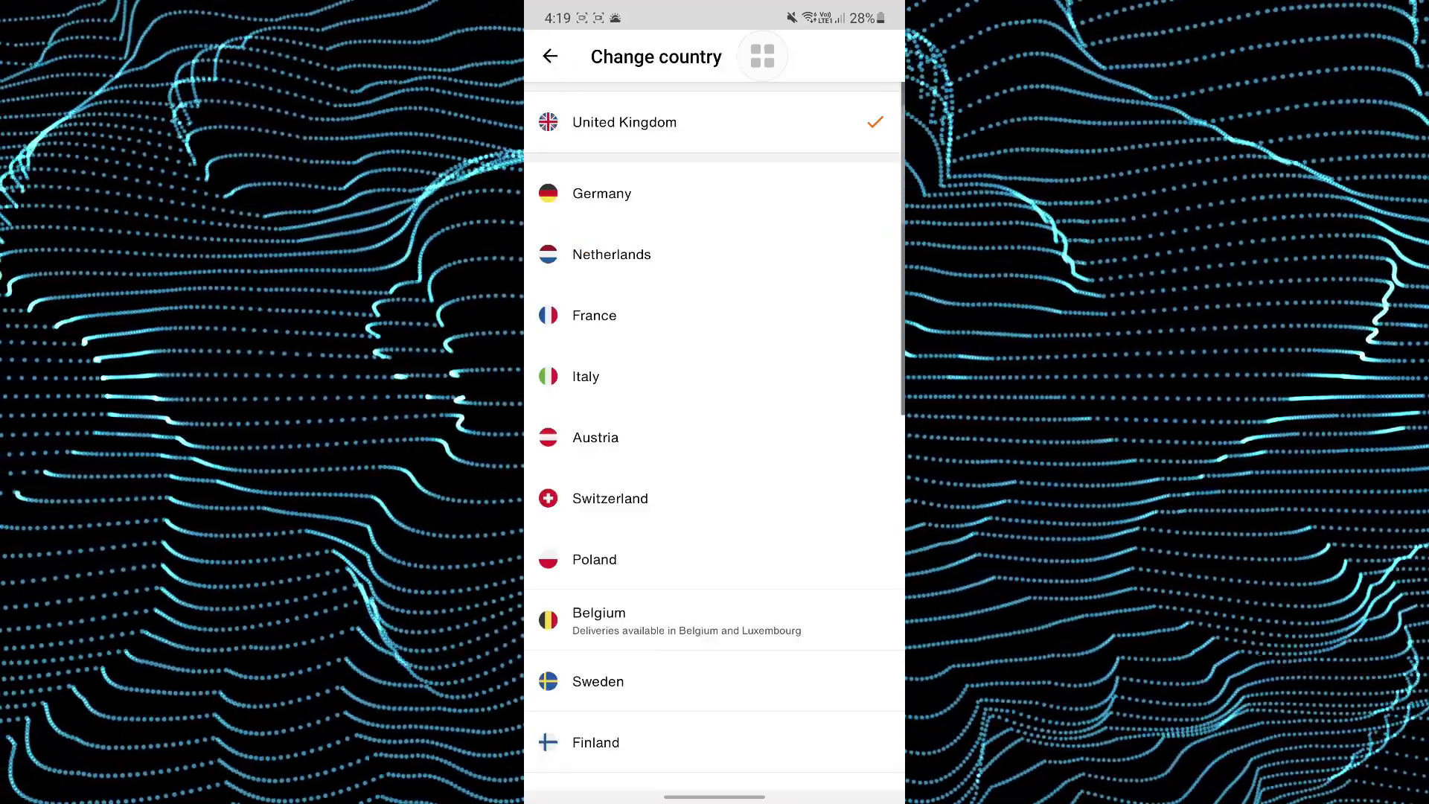